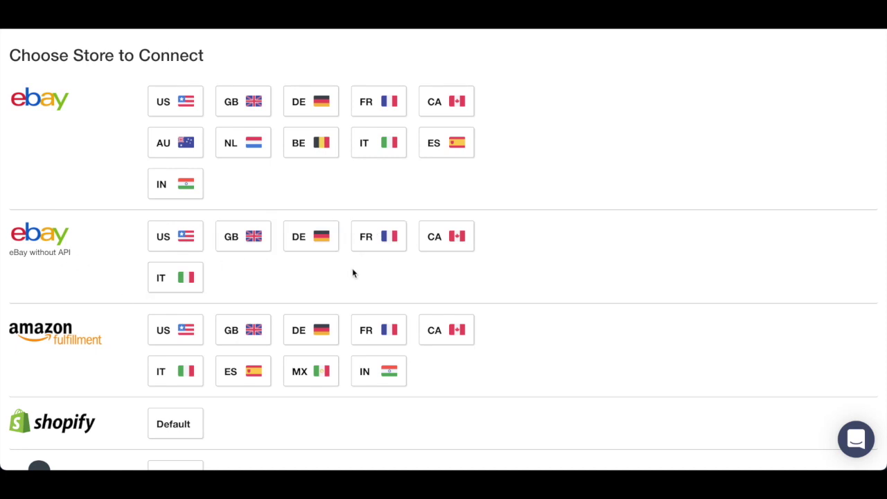
{"action": "scroll", "coordinate": [353, 270], "scroll_direction": "down", "scroll_amount": 1}
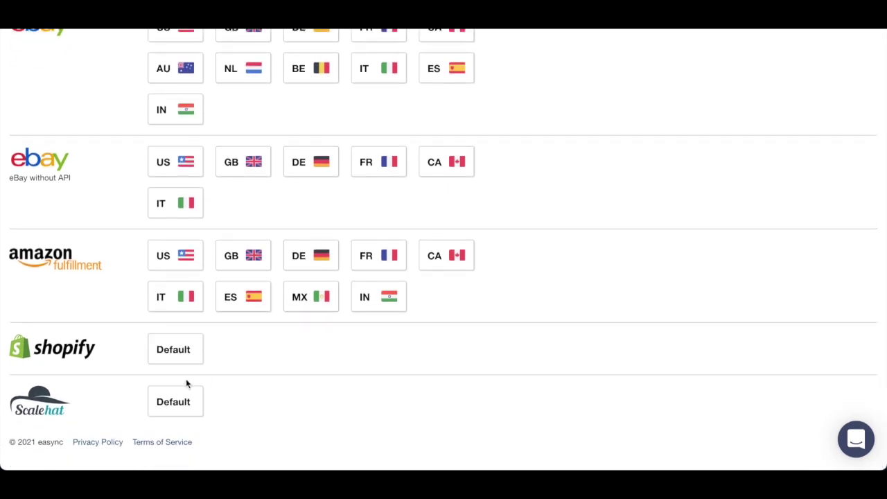
{"action": "scroll", "coordinate": [257, 361], "scroll_direction": "up", "scroll_amount": 2}
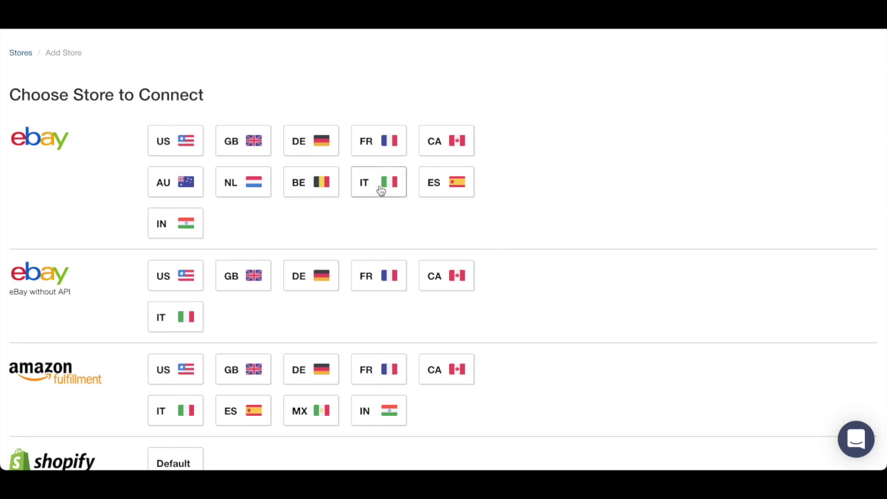
{"action": "mouse_move", "coordinate": [634, 461]}
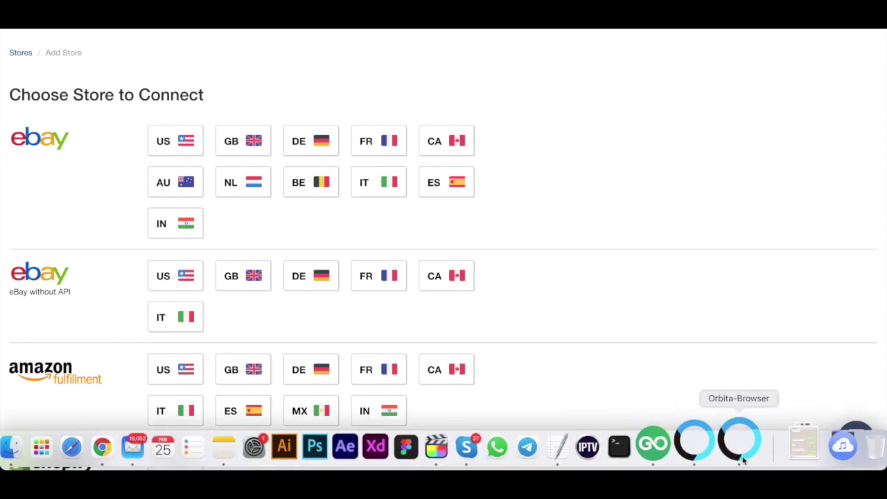
Step: Switch to the GoLogin browser profile showing the eBay Italy seller console
{"action": "left_click", "coordinate": [741, 458]}
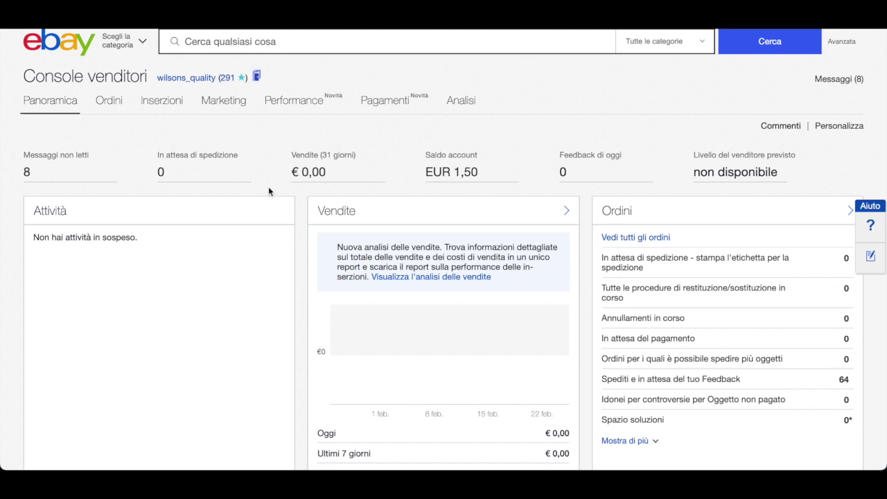
{"action": "scroll", "coordinate": [269, 190], "scroll_direction": "down", "scroll_amount": 6}
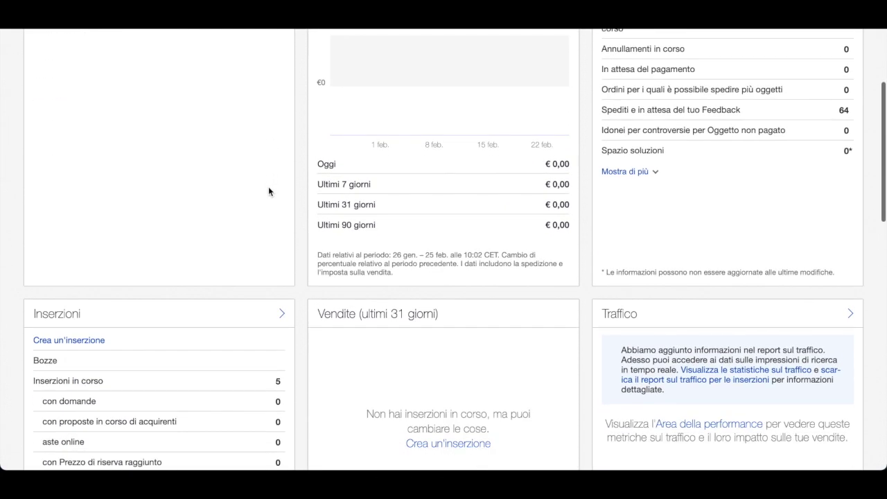
{"action": "scroll", "coordinate": [268, 186], "scroll_direction": "down", "scroll_amount": 10}
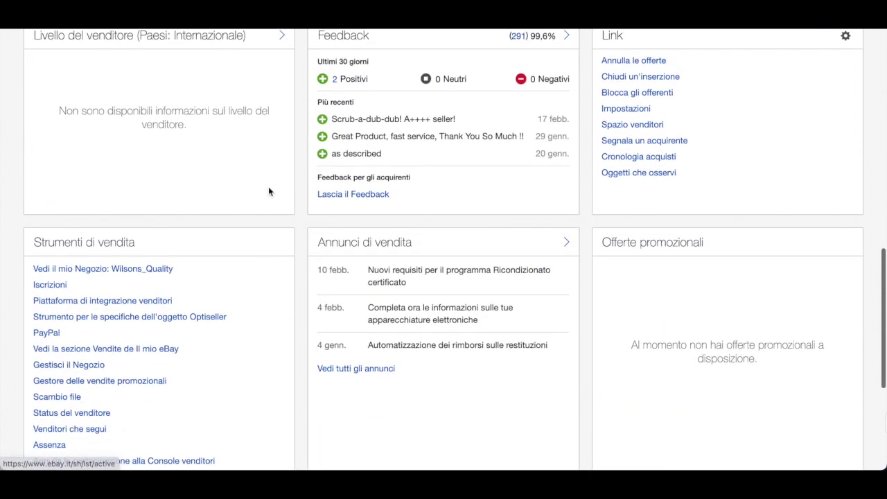
{"action": "scroll", "coordinate": [268, 186], "scroll_direction": "down", "scroll_amount": 1}
{"action": "scroll", "coordinate": [268, 186], "scroll_direction": "up", "scroll_amount": 1}
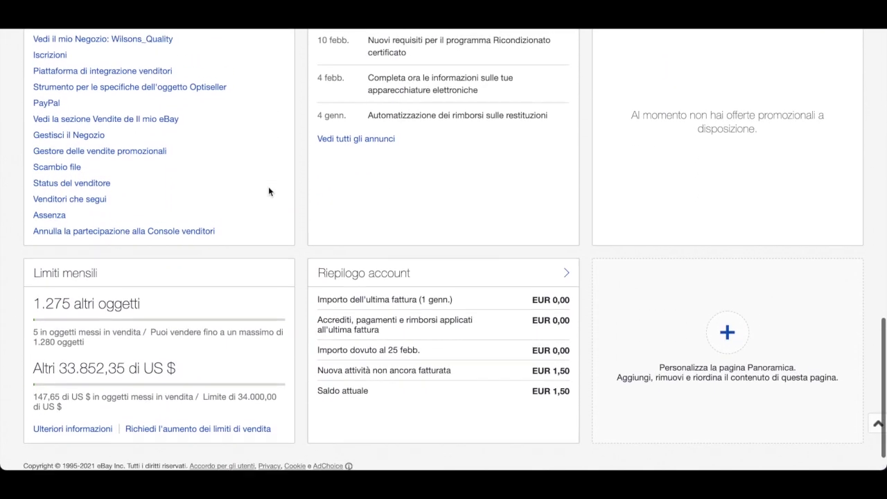
{"action": "scroll", "coordinate": [268, 186], "scroll_direction": "up", "scroll_amount": 15}
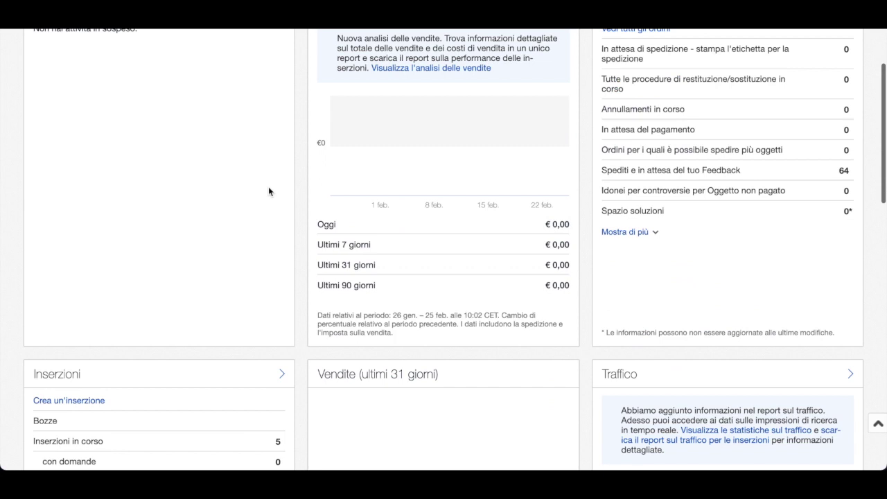
{"action": "scroll", "coordinate": [292, 182], "scroll_direction": "up", "scroll_amount": 2}
{"action": "scroll", "coordinate": [292, 182], "scroll_direction": "down", "scroll_amount": 4}
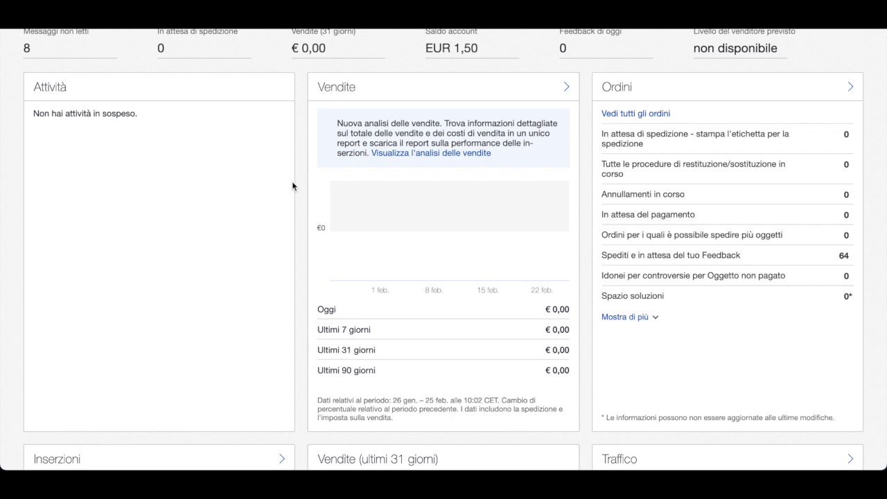
{"action": "scroll", "coordinate": [291, 186], "scroll_direction": "up", "scroll_amount": 3}
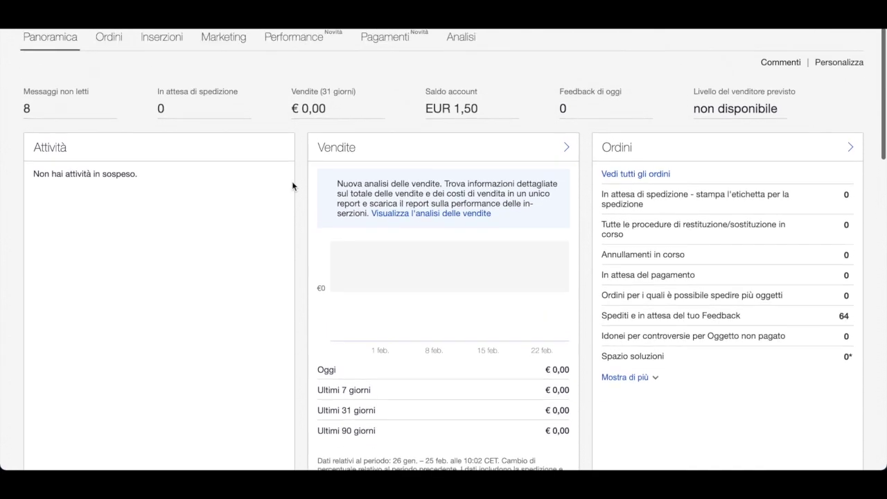
{"action": "scroll", "coordinate": [291, 183], "scroll_direction": "down", "scroll_amount": 1}
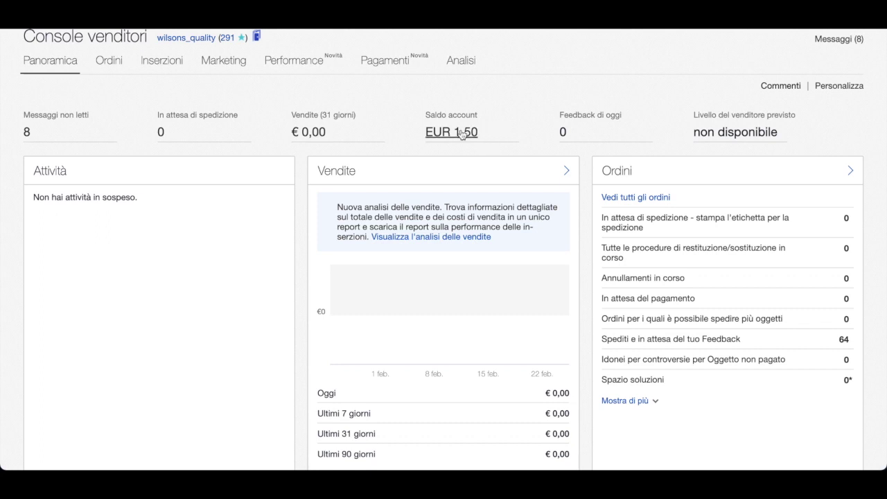
{"action": "scroll", "coordinate": [393, 172], "scroll_direction": "up", "scroll_amount": 1}
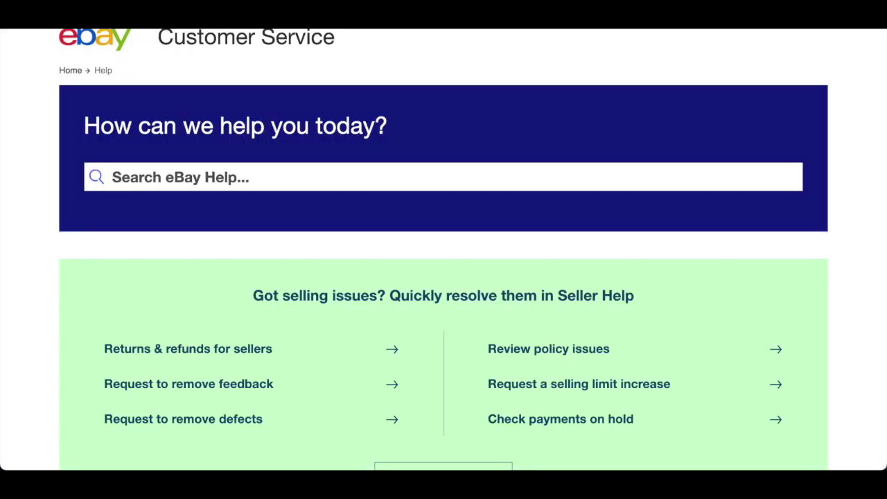
Step: Search eBay Help for 'Change billing currency' and open its page showing the 12-month limit
{"action": "scroll", "coordinate": [465, 121], "scroll_direction": "up", "scroll_amount": 1}
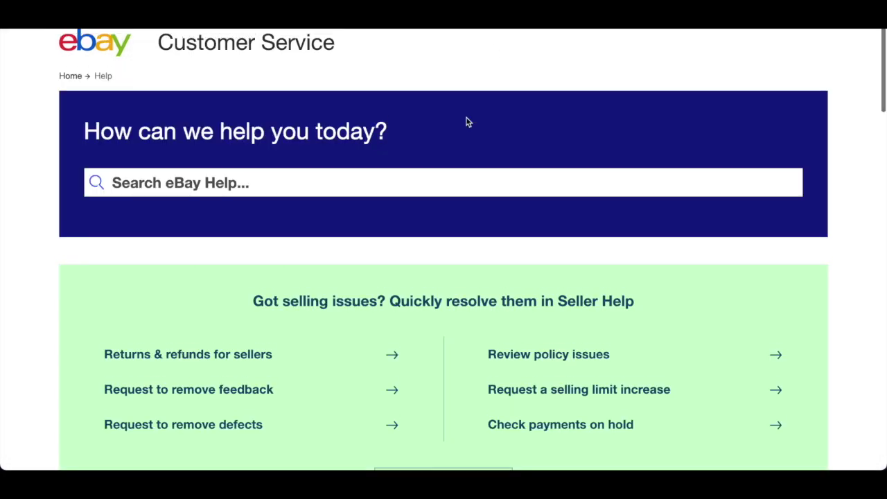
{"action": "left_click", "coordinate": [238, 184]}
{"action": "type", "text": "Change billing currency"}
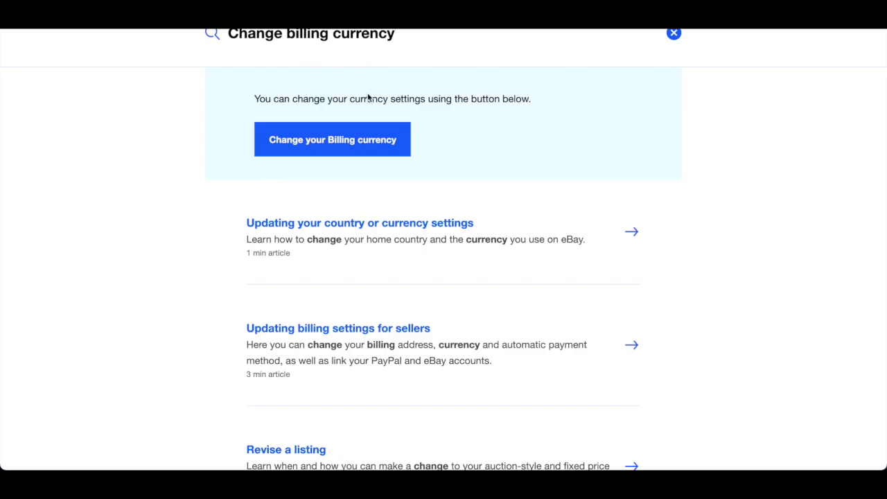
{"action": "left_click", "coordinate": [314, 150]}
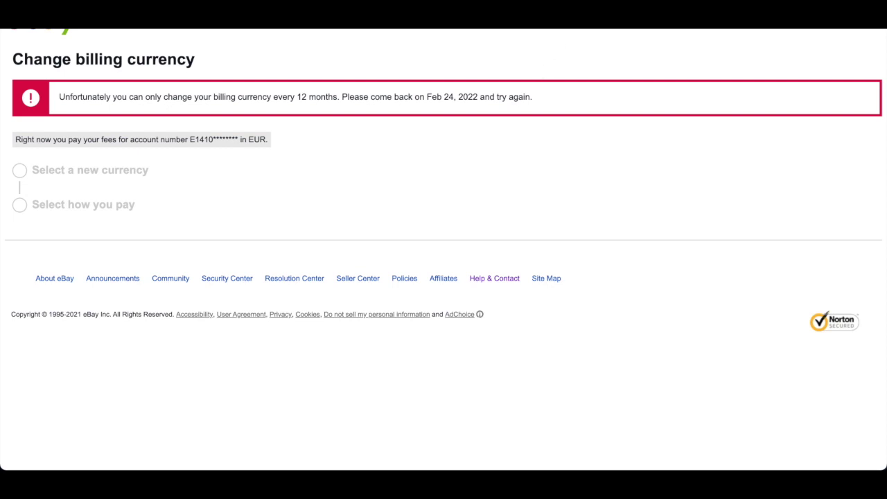
{"action": "triple_click", "coordinate": [104, 58]}
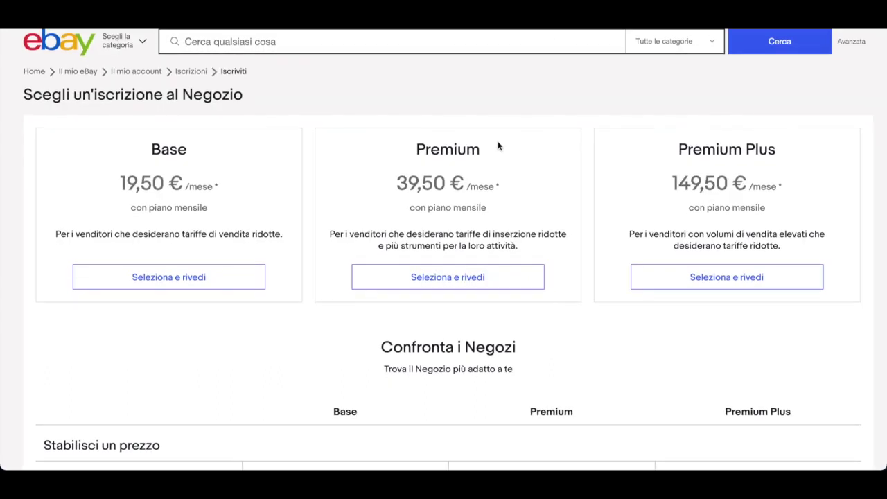
{"action": "scroll", "coordinate": [467, 99], "scroll_direction": "down", "scroll_amount": 1}
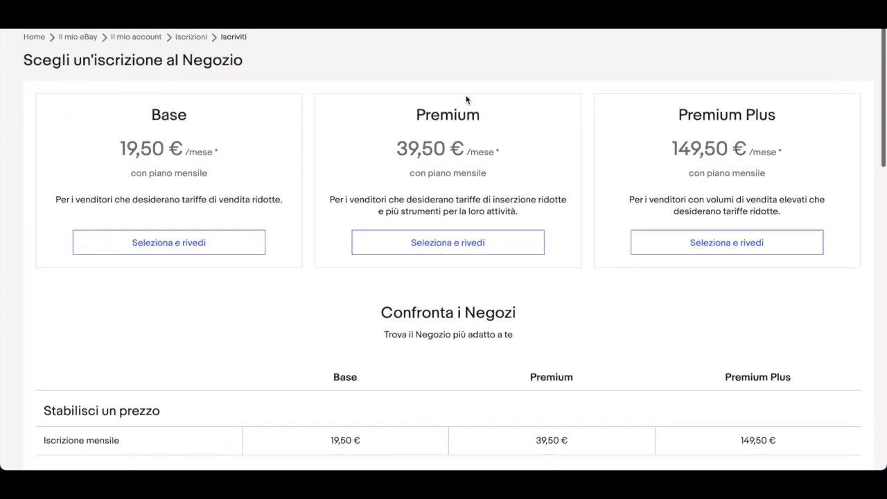
{"action": "scroll", "coordinate": [467, 99], "scroll_direction": "up", "scroll_amount": 1}
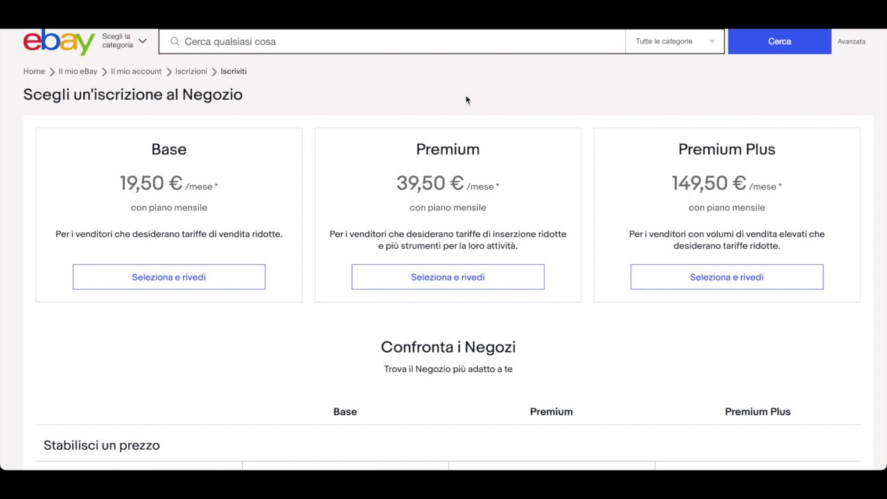
{"action": "scroll", "coordinate": [467, 99], "scroll_direction": "down", "scroll_amount": 1}
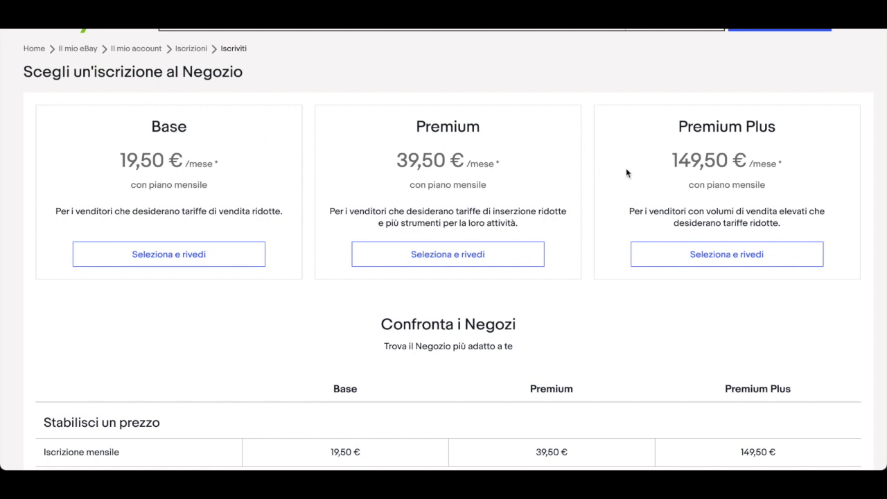
{"action": "scroll", "coordinate": [600, 146], "scroll_direction": "down", "scroll_amount": 3}
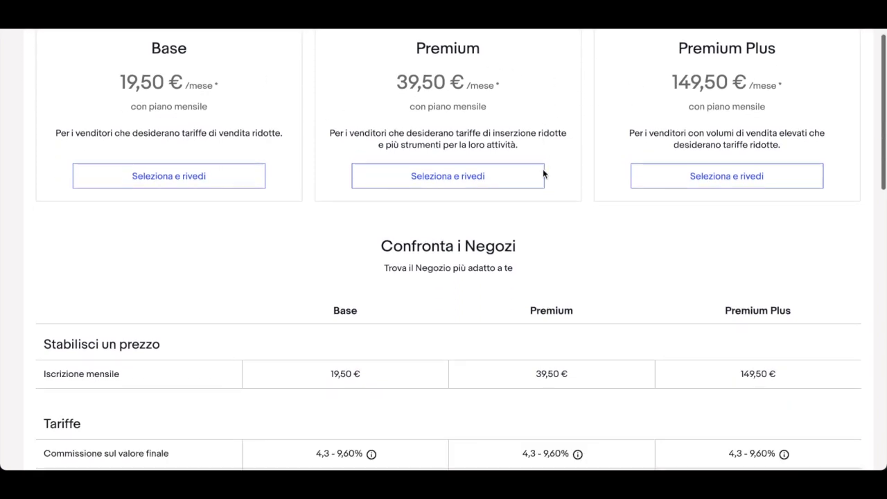
{"action": "scroll", "coordinate": [543, 168], "scroll_direction": "up", "scroll_amount": 1}
{"action": "scroll", "coordinate": [542, 169], "scroll_direction": "down", "scroll_amount": 4}
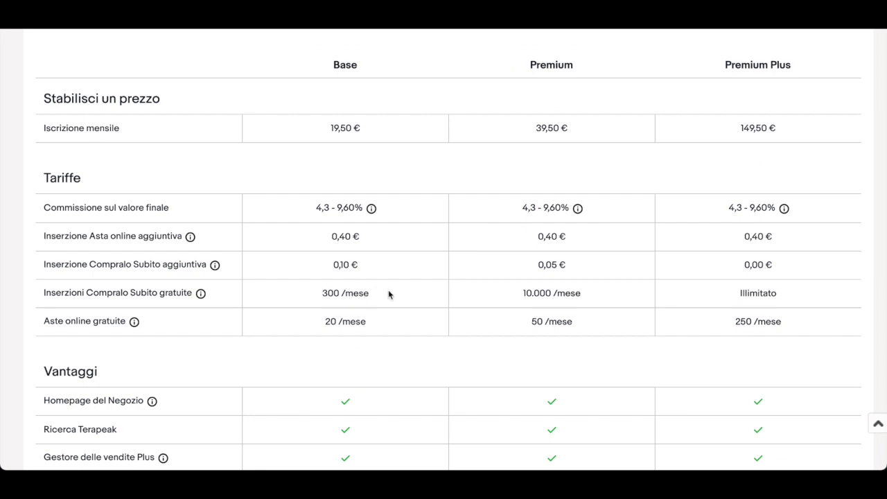
{"action": "scroll", "coordinate": [425, 291], "scroll_direction": "down", "scroll_amount": 1}
{"action": "scroll", "coordinate": [440, 297], "scroll_direction": "up", "scroll_amount": 2}
{"action": "scroll", "coordinate": [443, 299], "scroll_direction": "down", "scroll_amount": 1}
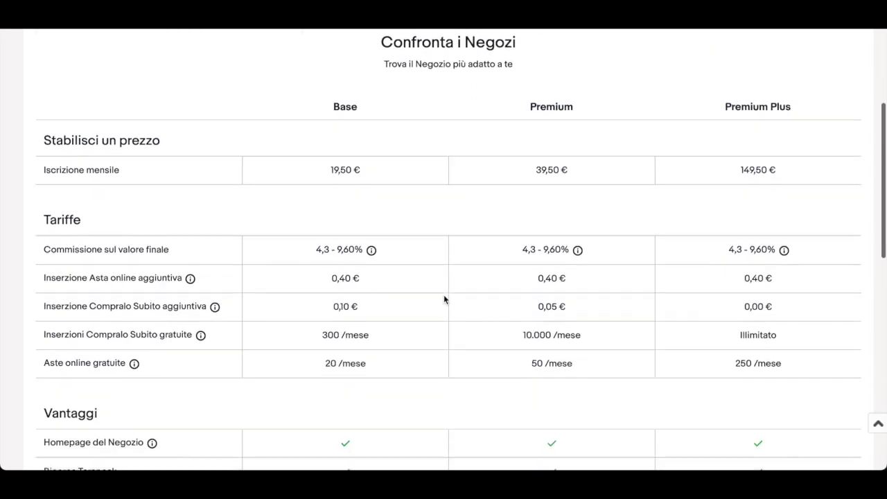
{"action": "scroll", "coordinate": [693, 328], "scroll_direction": "up", "scroll_amount": 1}
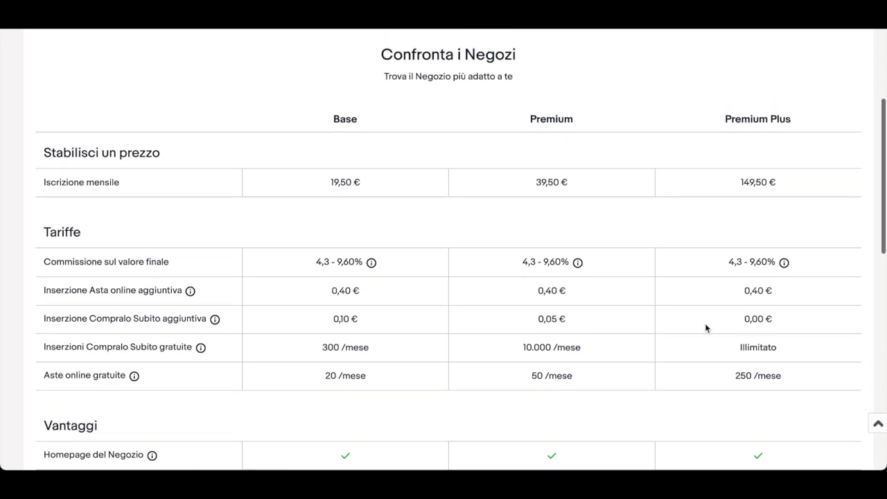
{"action": "scroll", "coordinate": [762, 346], "scroll_direction": "up", "scroll_amount": 5}
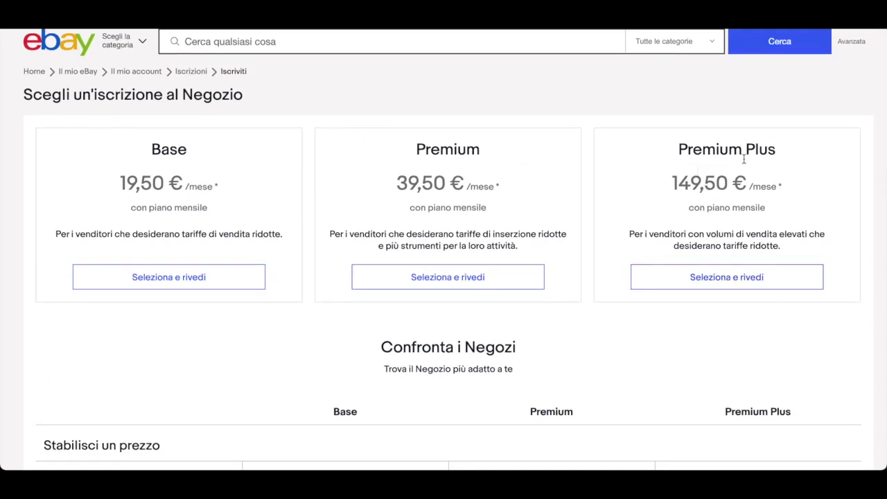
{"action": "scroll", "coordinate": [774, 182], "scroll_direction": "down", "scroll_amount": 1}
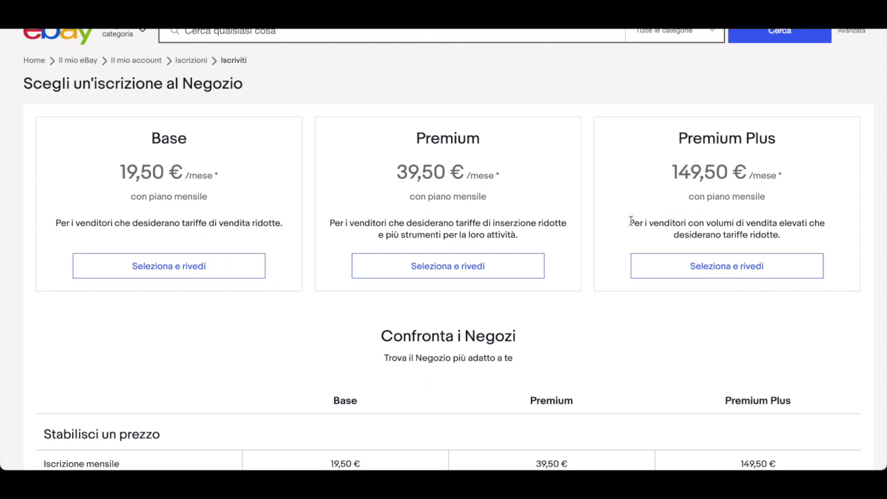
{"action": "scroll", "coordinate": [630, 220], "scroll_direction": "down", "scroll_amount": 1}
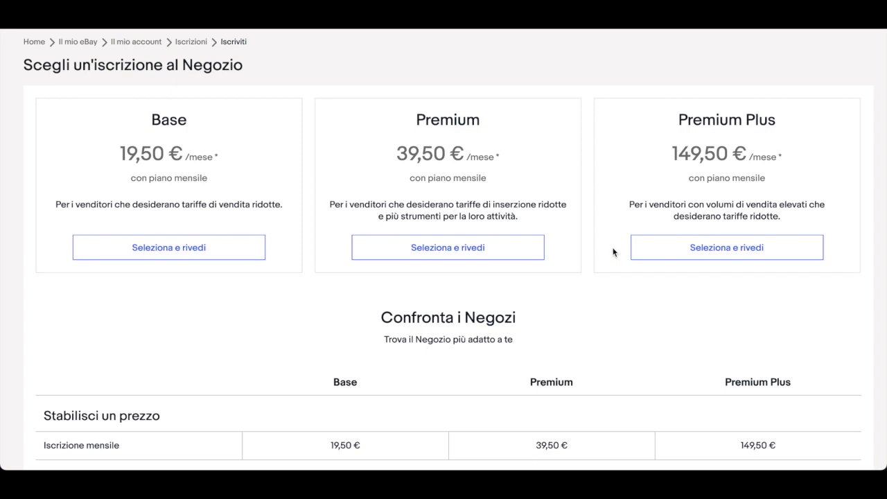
{"action": "scroll", "coordinate": [612, 253], "scroll_direction": "up", "scroll_amount": 1}
{"action": "scroll", "coordinate": [612, 252], "scroll_direction": "down", "scroll_amount": 1}
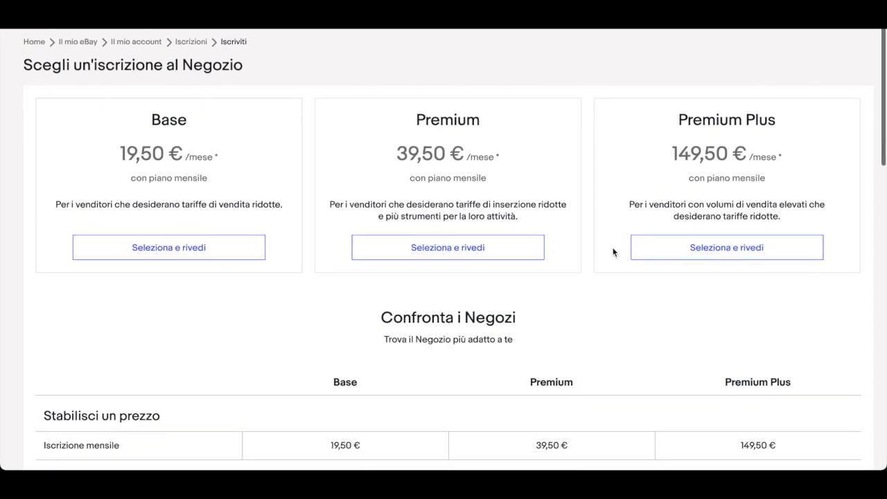
{"action": "scroll", "coordinate": [613, 252], "scroll_direction": "down", "scroll_amount": 7}
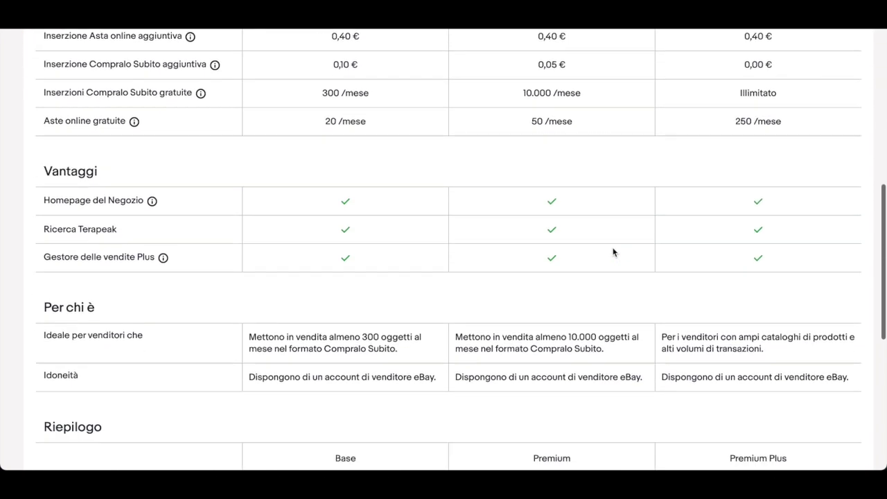
{"action": "scroll", "coordinate": [613, 253], "scroll_direction": "down", "scroll_amount": 3}
{"action": "scroll", "coordinate": [613, 253], "scroll_direction": "up", "scroll_amount": 8}
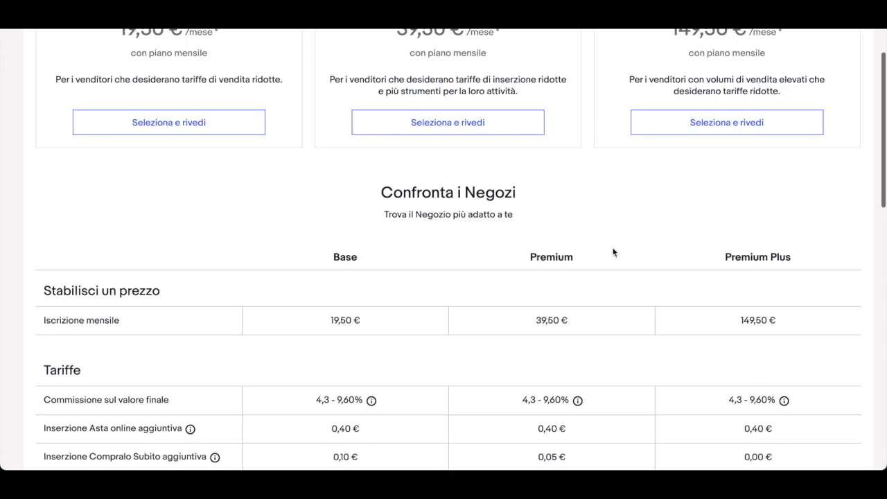
{"action": "left_click", "coordinate": [548, 92]}
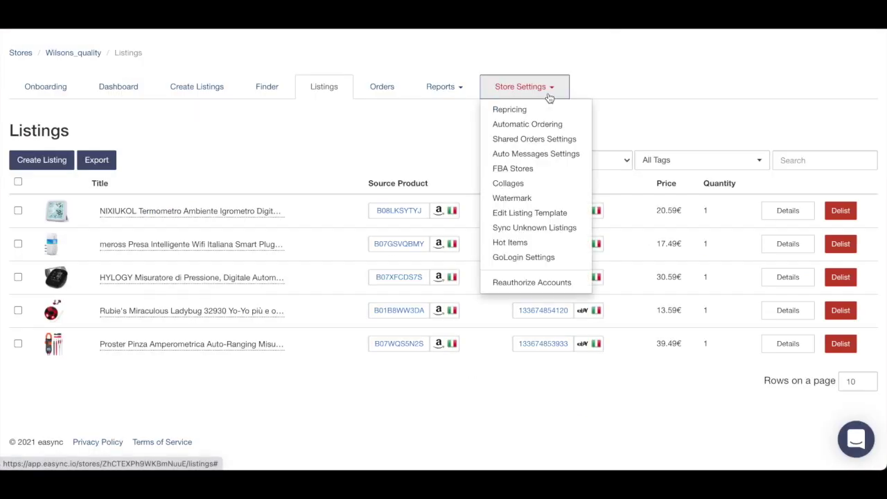
Step: Open the listing template editor and scroll through the Italian Mustache template
{"action": "left_click", "coordinate": [526, 214]}
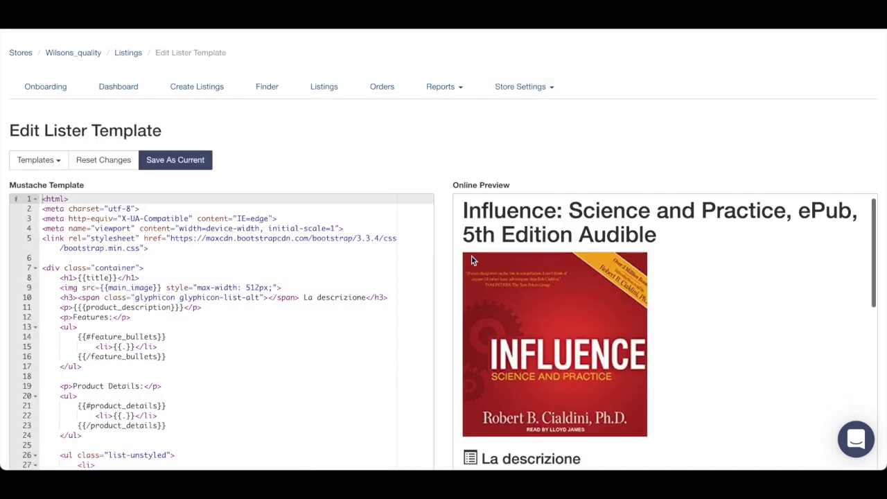
{"action": "scroll", "coordinate": [472, 261], "scroll_direction": "down", "scroll_amount": 2}
{"action": "scroll", "coordinate": [472, 261], "scroll_direction": "up", "scroll_amount": 2}
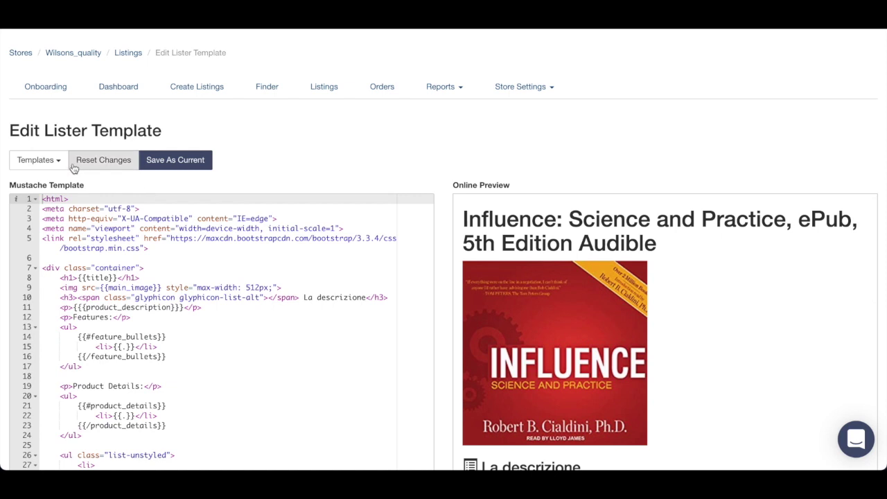
{"action": "scroll", "coordinate": [170, 291], "scroll_direction": "down", "scroll_amount": 6}
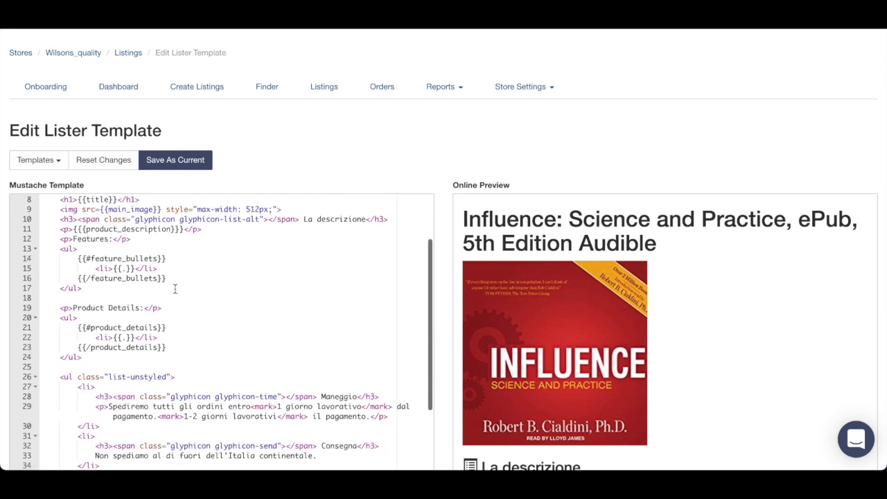
{"action": "scroll", "coordinate": [175, 289], "scroll_direction": "down", "scroll_amount": 3}
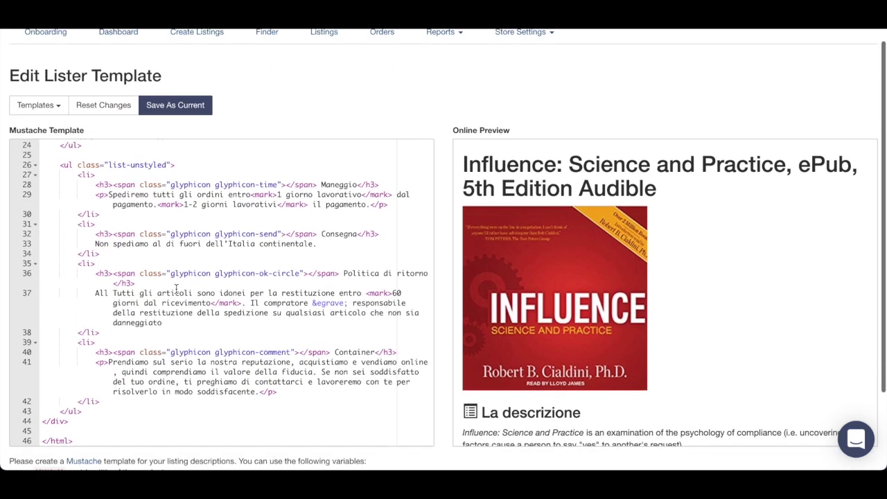
{"action": "scroll", "coordinate": [230, 260], "scroll_direction": "down", "scroll_amount": 2}
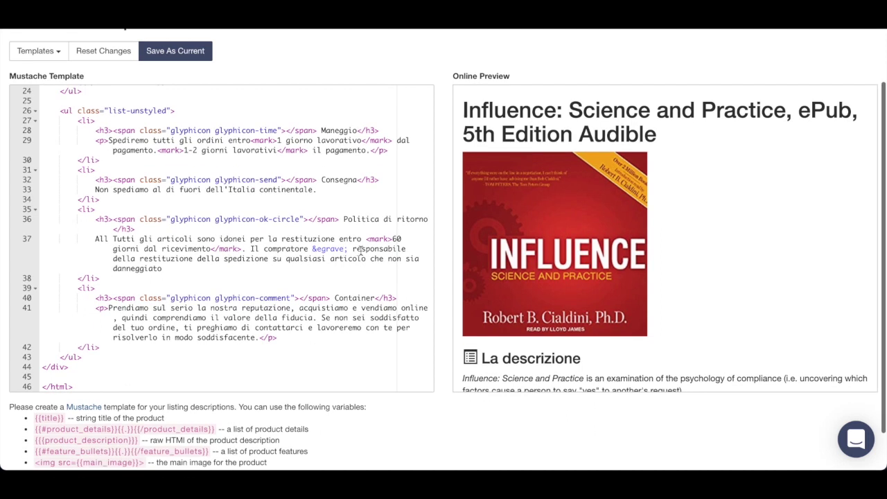
{"action": "scroll", "coordinate": [348, 237], "scroll_direction": "up", "scroll_amount": 10}
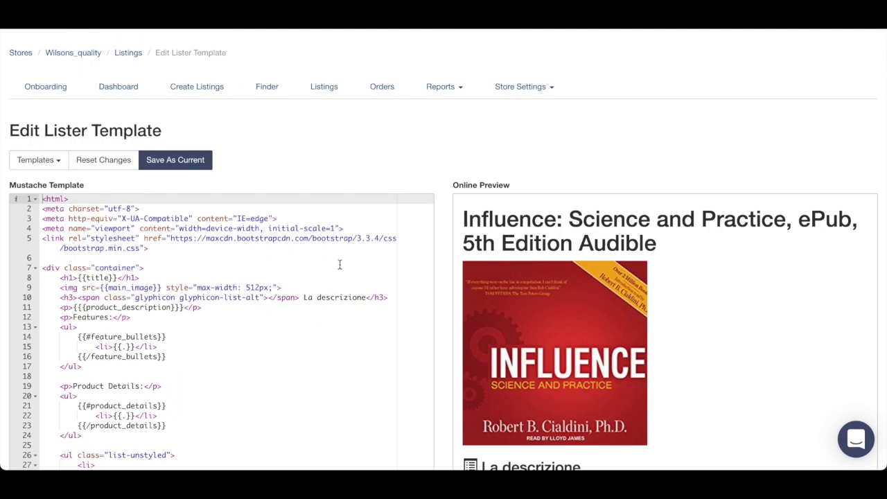
Step: Scroll further down the template and select the 60-day return period value
{"action": "scroll", "coordinate": [340, 264], "scroll_direction": "down", "scroll_amount": 7}
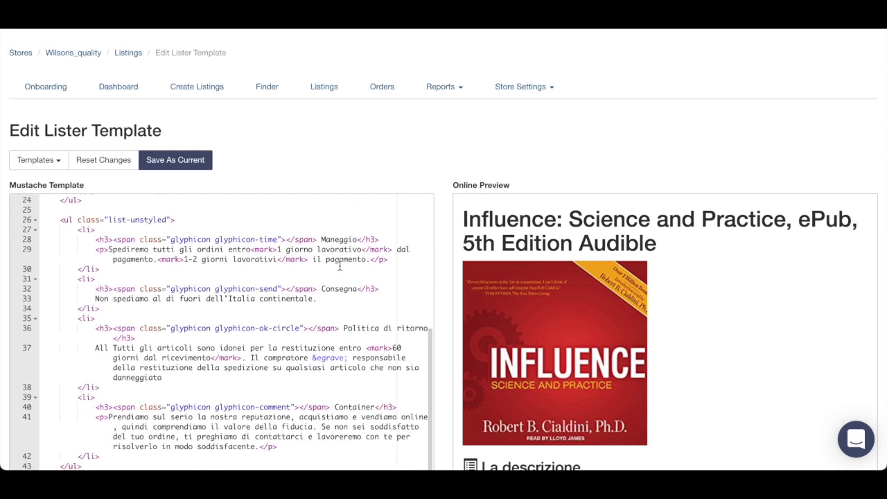
{"action": "scroll", "coordinate": [339, 266], "scroll_direction": "down", "scroll_amount": 2}
{"action": "scroll", "coordinate": [491, 260], "scroll_direction": "down", "scroll_amount": 1}
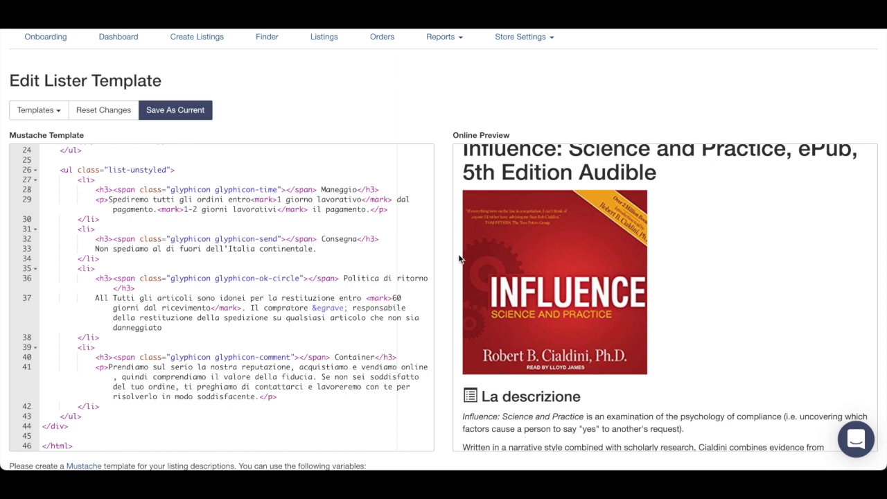
{"action": "scroll", "coordinate": [458, 259], "scroll_direction": "down", "scroll_amount": 10}
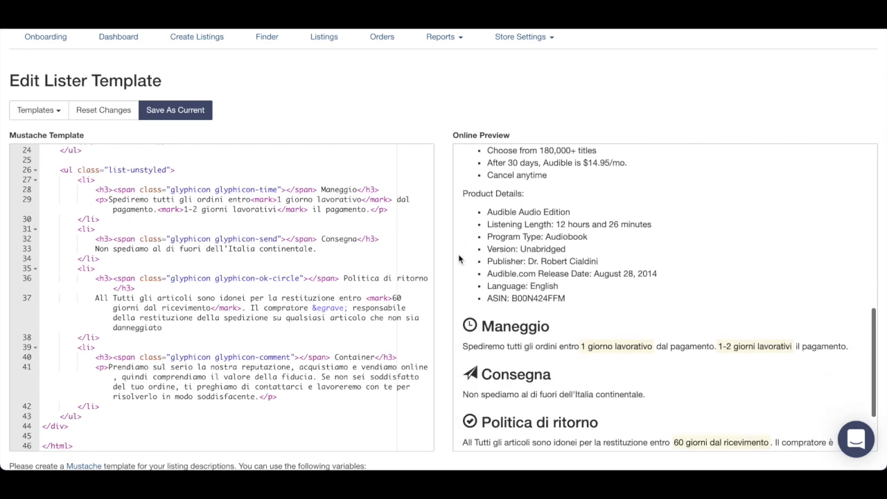
{"action": "scroll", "coordinate": [458, 256], "scroll_direction": "down", "scroll_amount": 3}
{"action": "scroll", "coordinate": [372, 274], "scroll_direction": "down", "scroll_amount": 2}
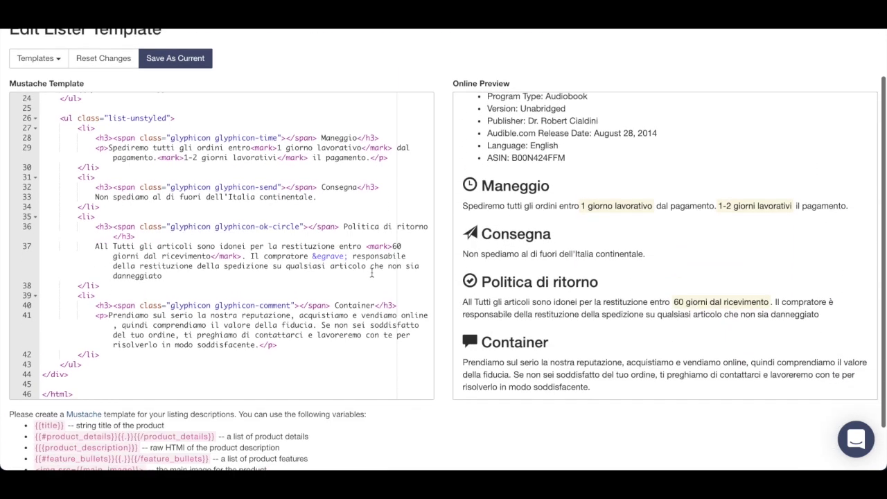
{"action": "scroll", "coordinate": [371, 274], "scroll_direction": "down", "scroll_amount": 2}
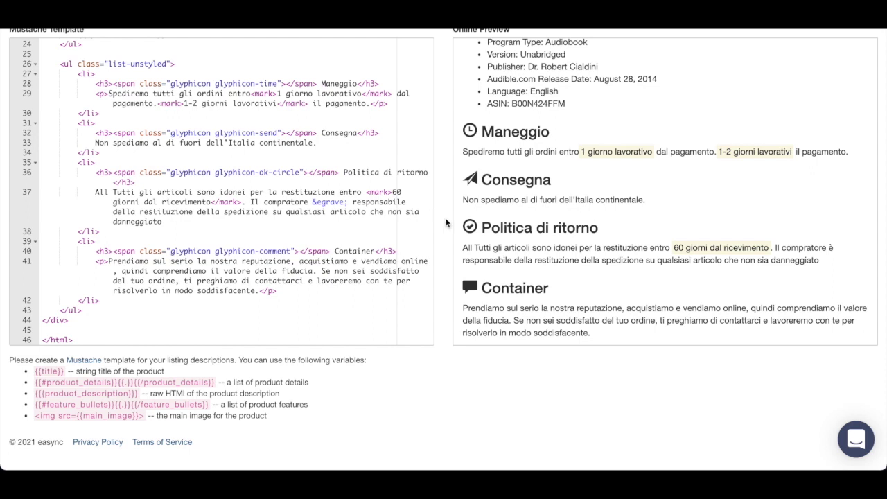
{"action": "double_click", "coordinate": [395, 192]}
Step: Change the return window to 30 giorni, then revert it to 60
{"action": "type", "text": "30"}
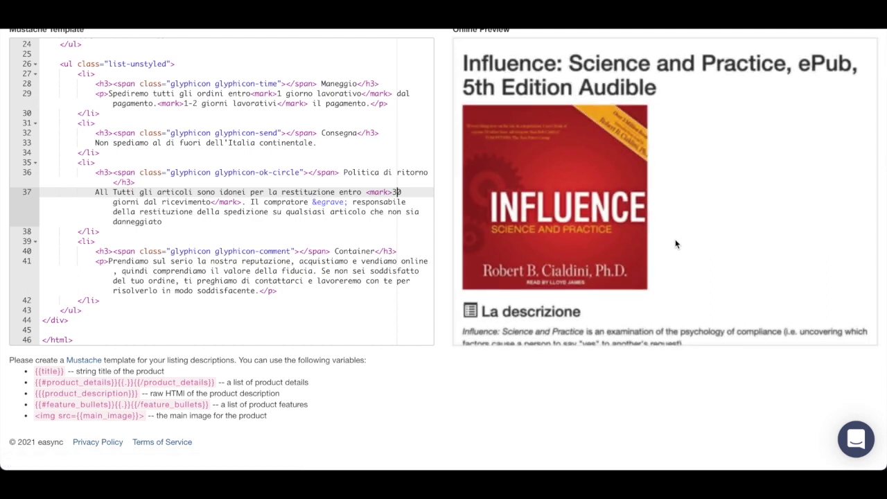
{"action": "scroll", "coordinate": [676, 244], "scroll_direction": "down", "scroll_amount": 10}
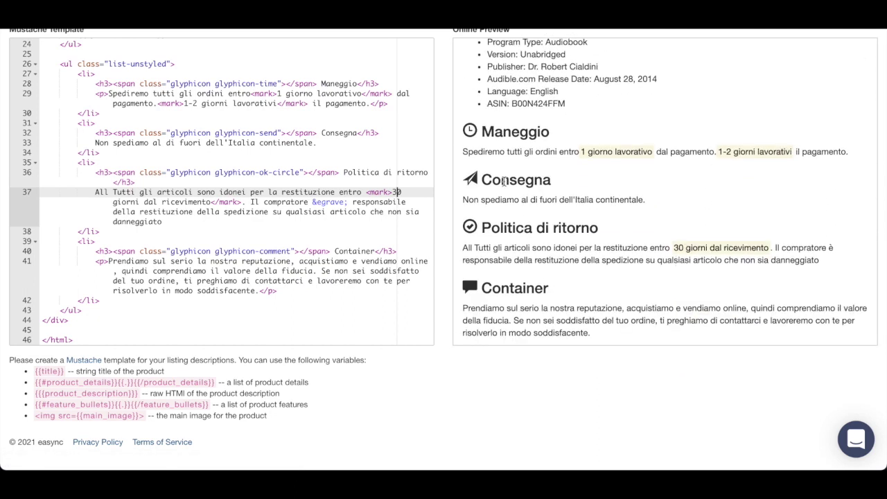
{"action": "key", "text": "BackSpace"}
{"action": "type", "text": "6"}
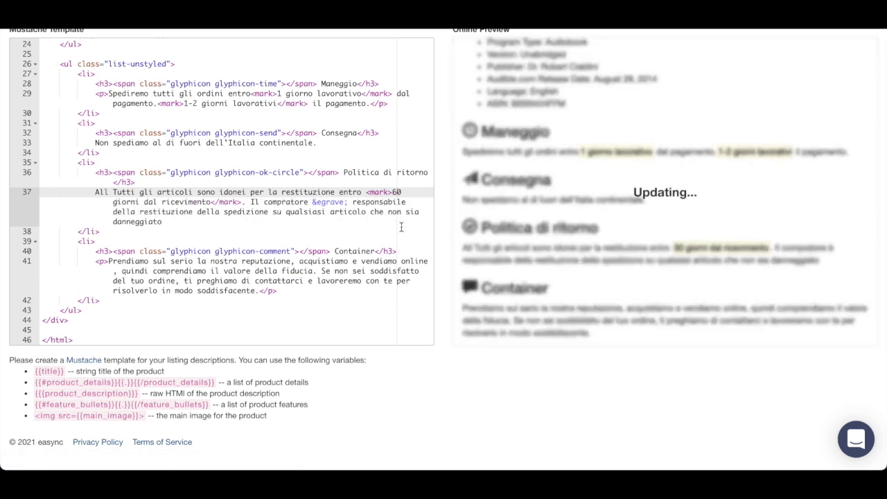
Step: Scroll back to the top of the refreshed template preview page
{"action": "scroll", "coordinate": [388, 246], "scroll_direction": "up", "scroll_amount": 6}
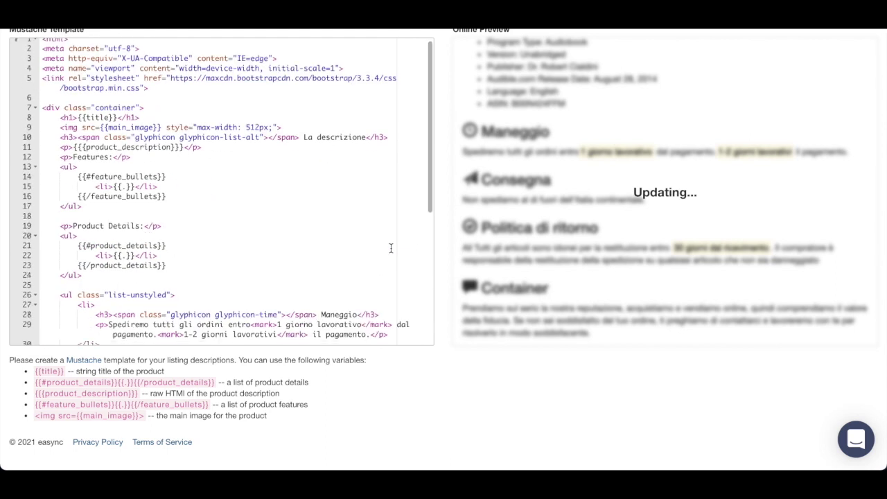
{"action": "scroll", "coordinate": [390, 248], "scroll_direction": "down", "scroll_amount": 6}
{"action": "scroll", "coordinate": [409, 254], "scroll_direction": "up", "scroll_amount": 6}
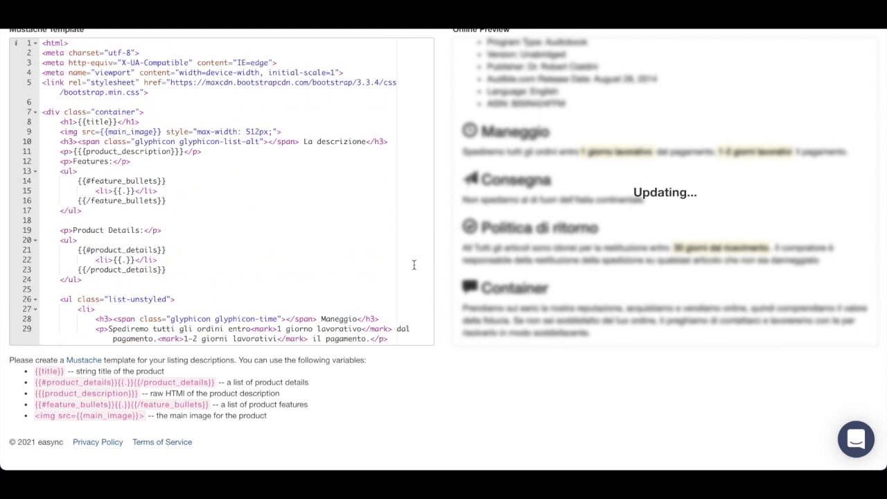
{"action": "scroll", "coordinate": [413, 265], "scroll_direction": "up", "scroll_amount": 3}
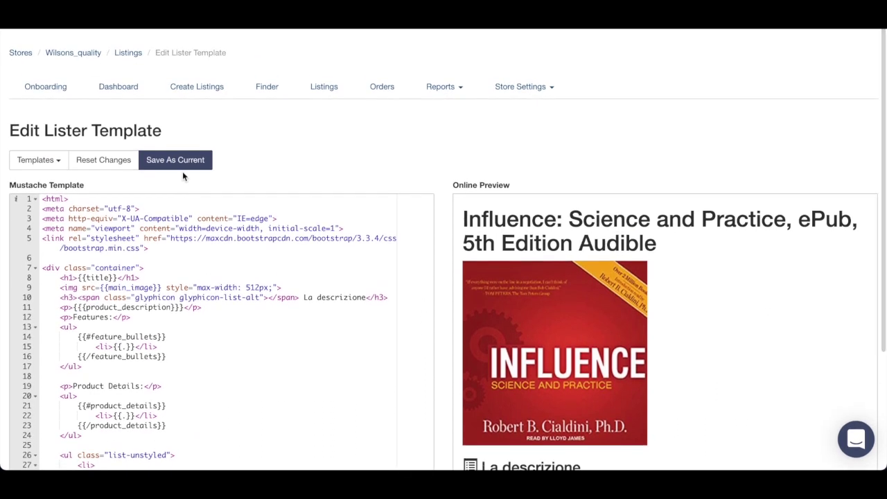
{"action": "left_click", "coordinate": [526, 88]}
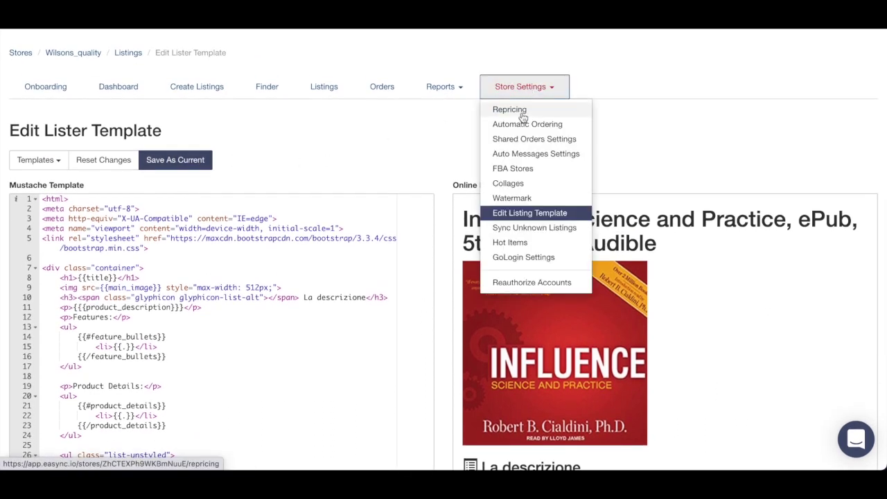
Step: Open the repricing settings and select amazon.it as the source market
{"action": "left_click", "coordinate": [522, 117]}
{"action": "scroll", "coordinate": [340, 215], "scroll_direction": "down", "scroll_amount": 1}
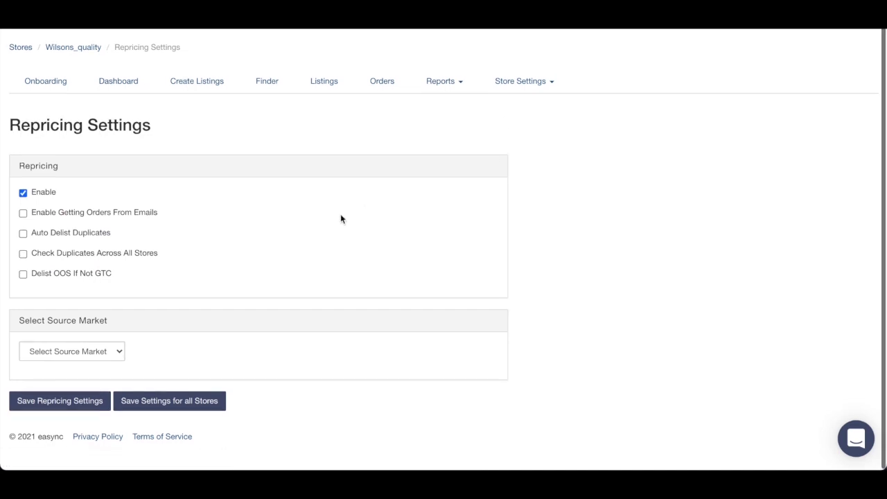
{"action": "left_click", "coordinate": [103, 351]}
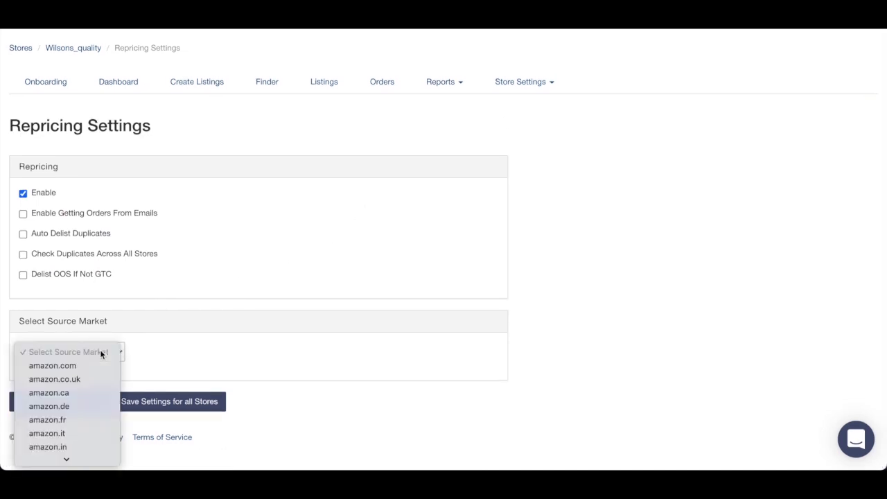
{"action": "scroll", "coordinate": [82, 424], "scroll_direction": "down", "scroll_amount": 1}
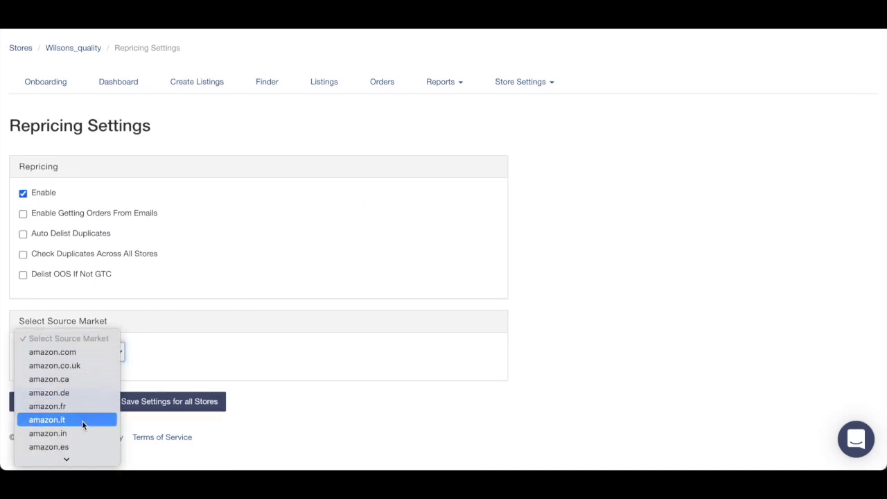
{"action": "left_click", "coordinate": [76, 421]}
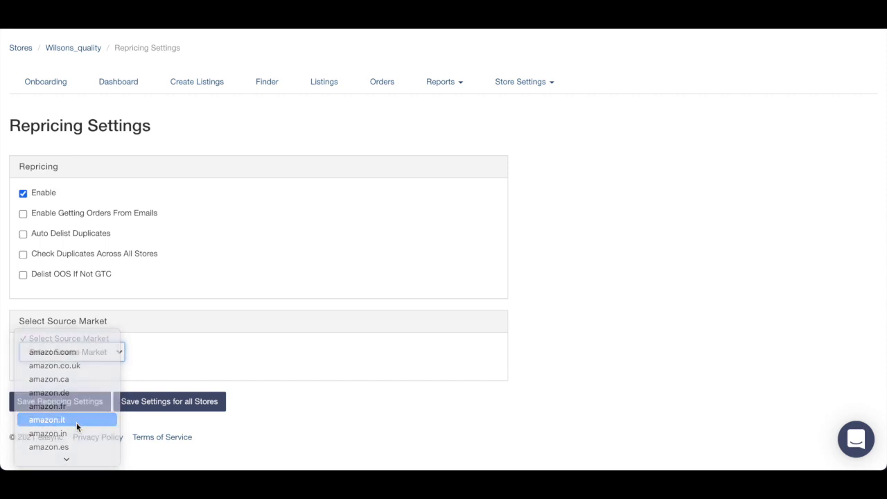
Step: Review amazon.it's stock, shipping, offer, rounding and location options, then go to Create Listings
{"action": "scroll", "coordinate": [194, 310], "scroll_direction": "down", "scroll_amount": 3}
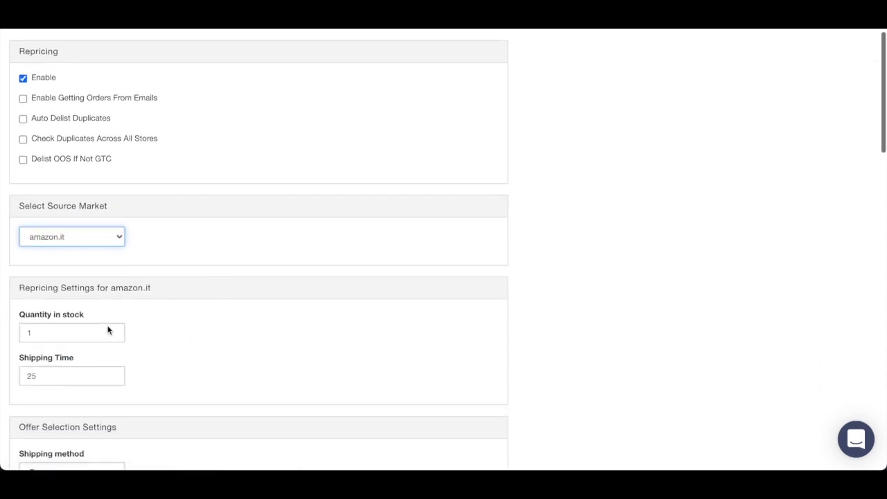
{"action": "scroll", "coordinate": [204, 275], "scroll_direction": "down", "scroll_amount": 3}
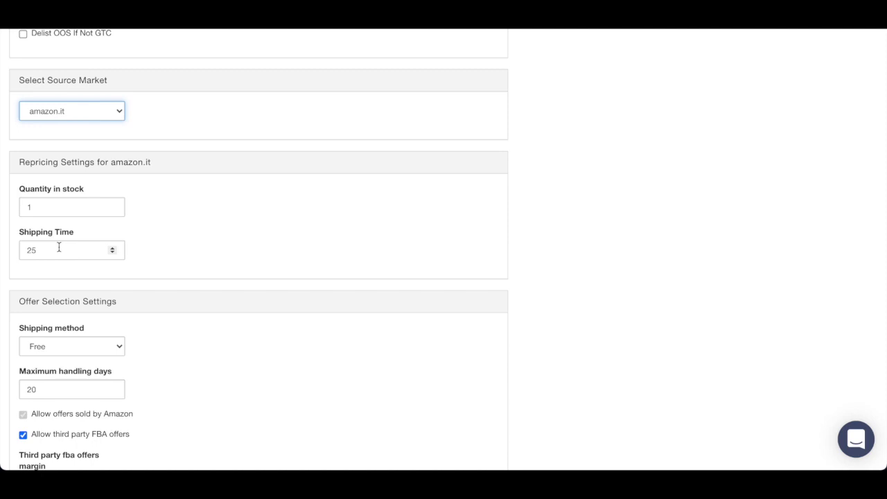
{"action": "scroll", "coordinate": [206, 194], "scroll_direction": "down", "scroll_amount": 2}
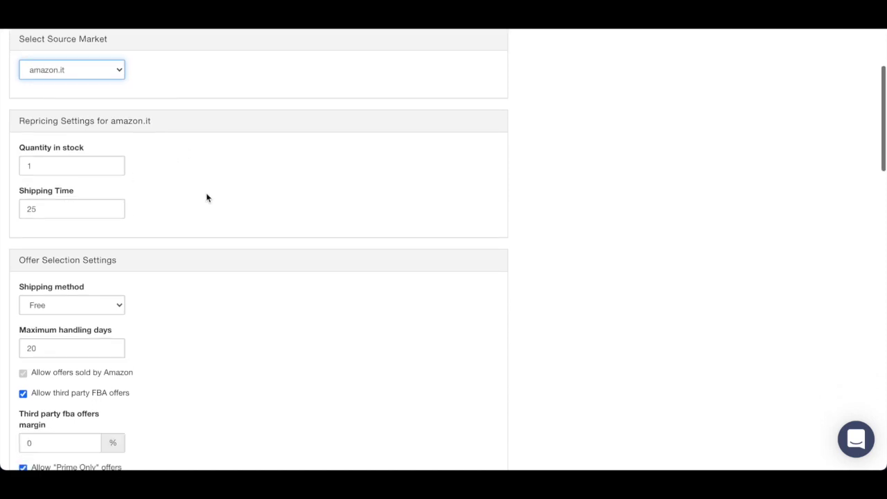
{"action": "scroll", "coordinate": [206, 197], "scroll_direction": "down", "scroll_amount": 6}
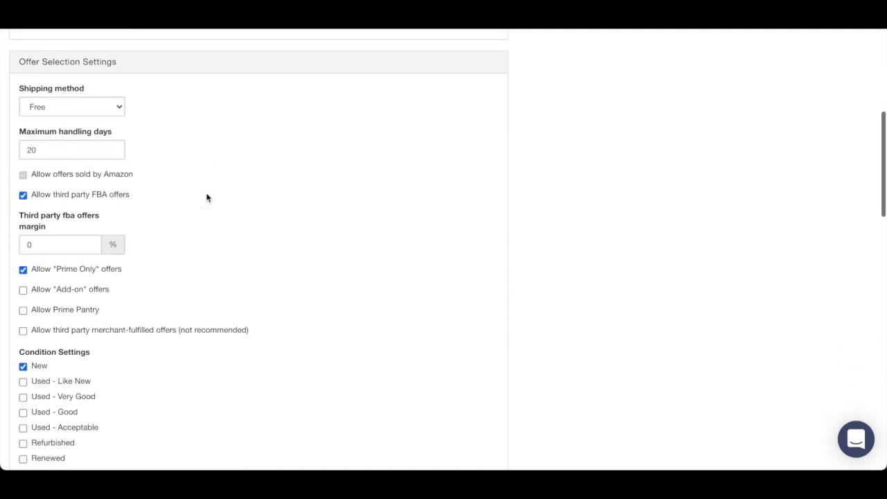
{"action": "scroll", "coordinate": [206, 198], "scroll_direction": "down", "scroll_amount": 2}
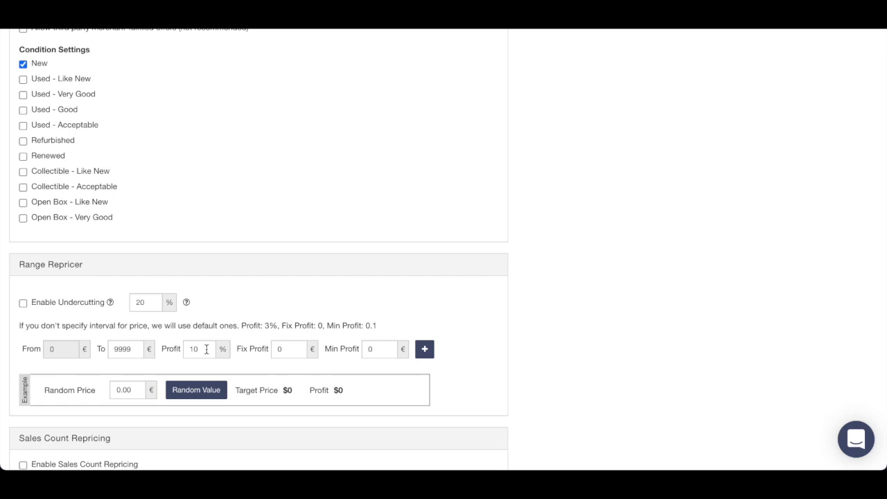
{"action": "scroll", "coordinate": [352, 268], "scroll_direction": "down", "scroll_amount": 10}
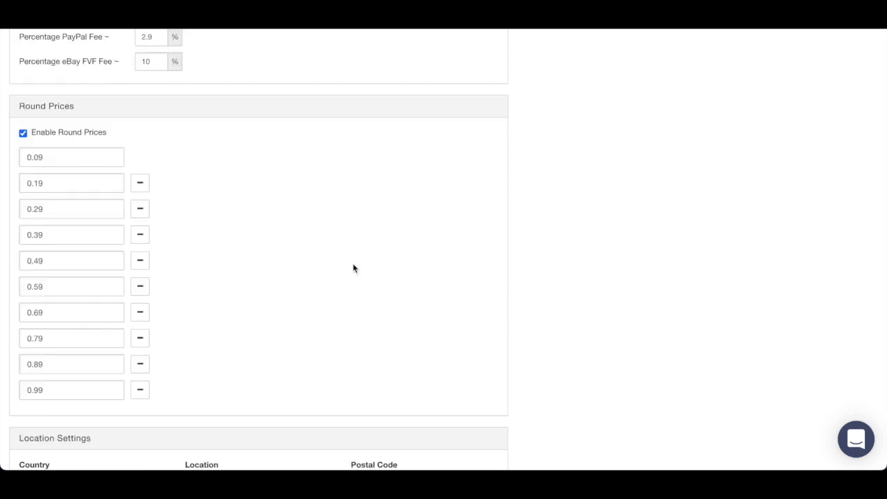
{"action": "scroll", "coordinate": [353, 268], "scroll_direction": "down", "scroll_amount": 4}
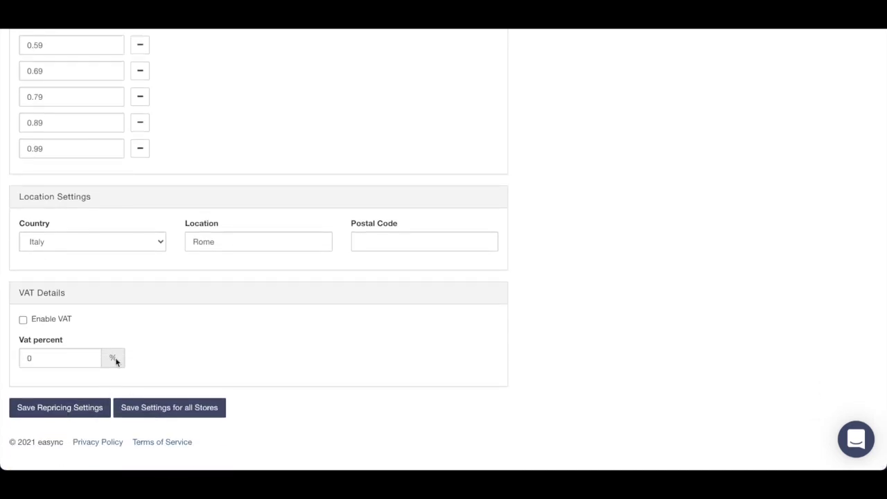
{"action": "scroll", "coordinate": [189, 304], "scroll_direction": "up", "scroll_amount": 15}
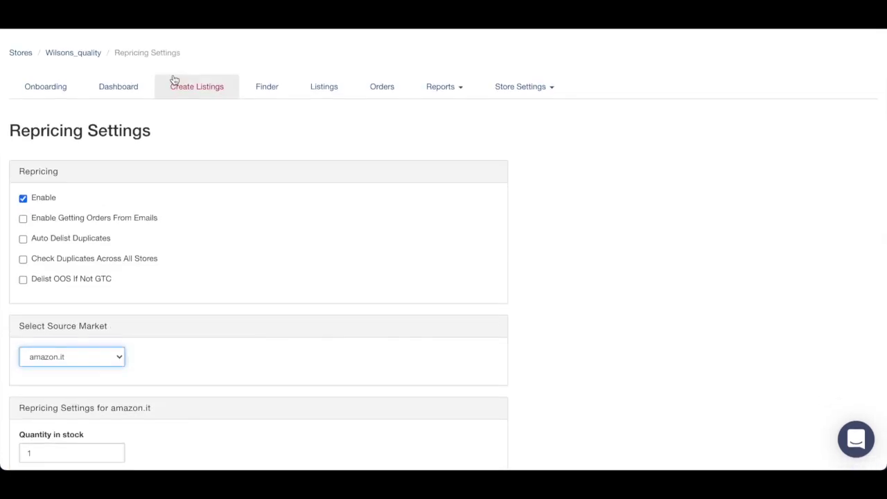
{"action": "left_click", "coordinate": [191, 94]}
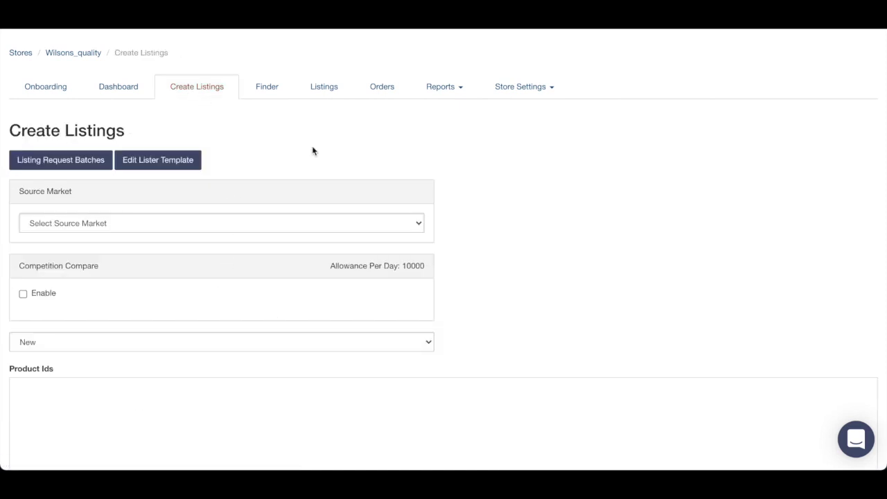
Step: Browse the store's five Italian listings, then switch to the Amazon browser window
{"action": "left_click", "coordinate": [323, 98]}
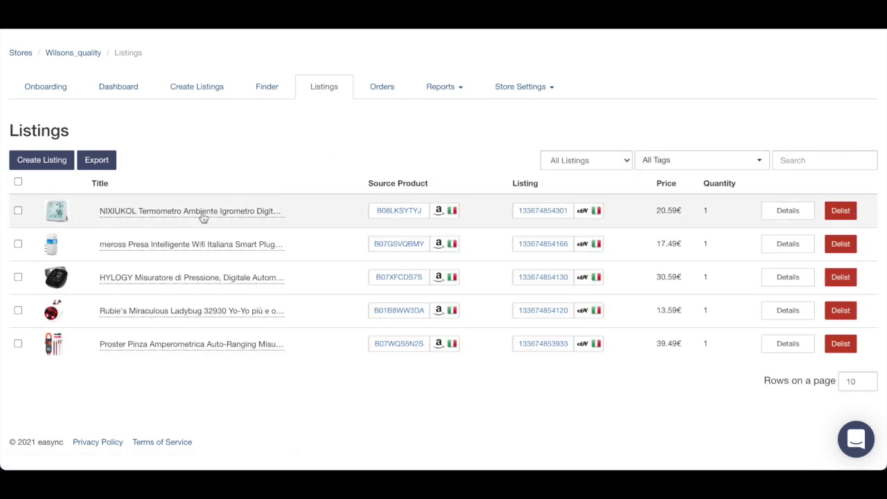
{"action": "mouse_move", "coordinate": [534, 212]}
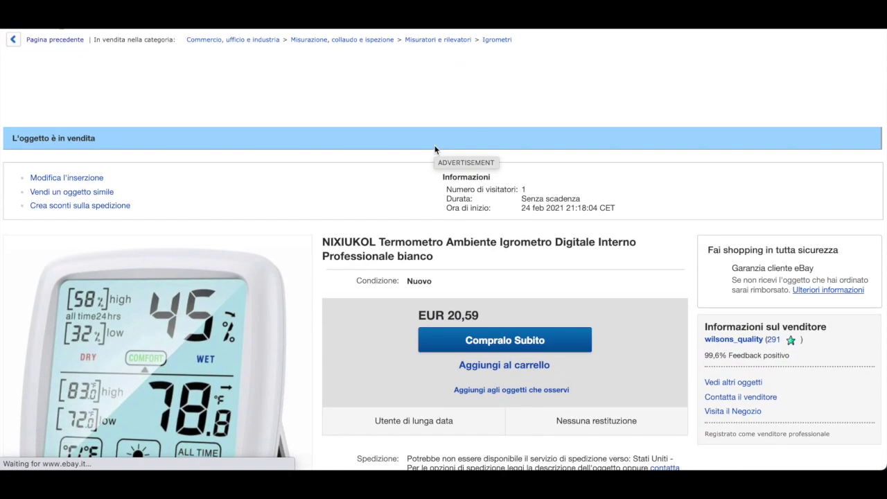
{"action": "scroll", "coordinate": [435, 149], "scroll_direction": "down", "scroll_amount": 7}
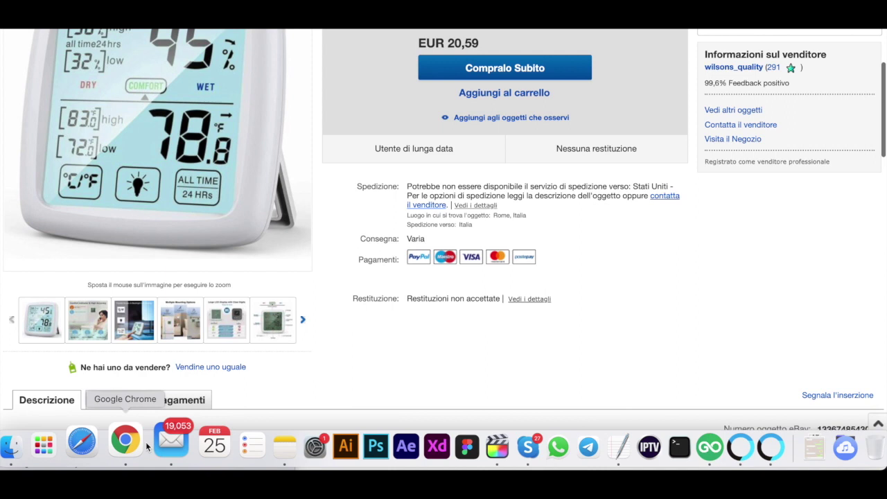
{"action": "left_click", "coordinate": [142, 445]}
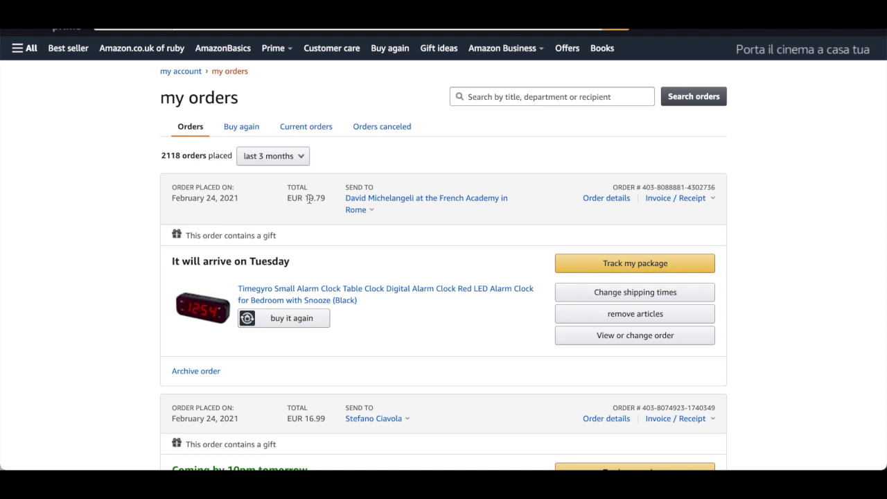
Step: Open the order details for the 24 February alarm clock order totalling EUR 19,79
{"action": "left_click", "coordinate": [606, 199]}
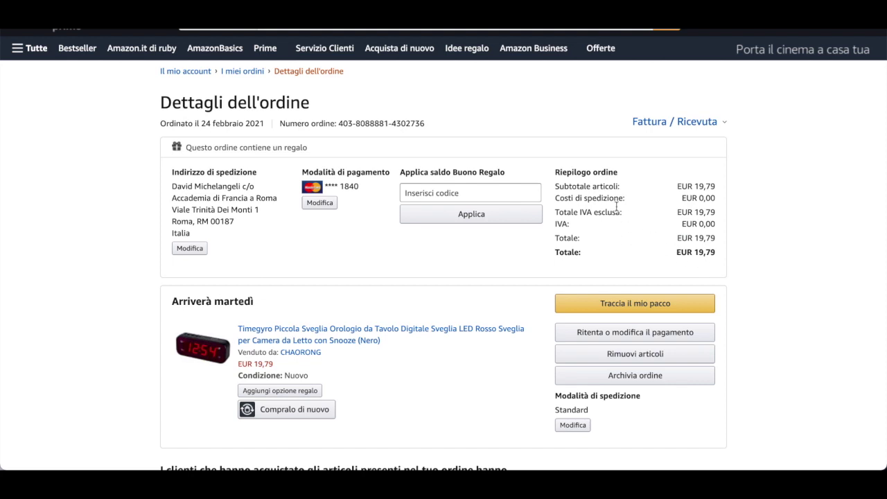
{"action": "scroll", "coordinate": [594, 199], "scroll_direction": "down", "scroll_amount": 1}
Step: Review the alarm clock order's EUR 19,79 item and Tuesday standard delivery
{"action": "mouse_move", "coordinate": [623, 464]}
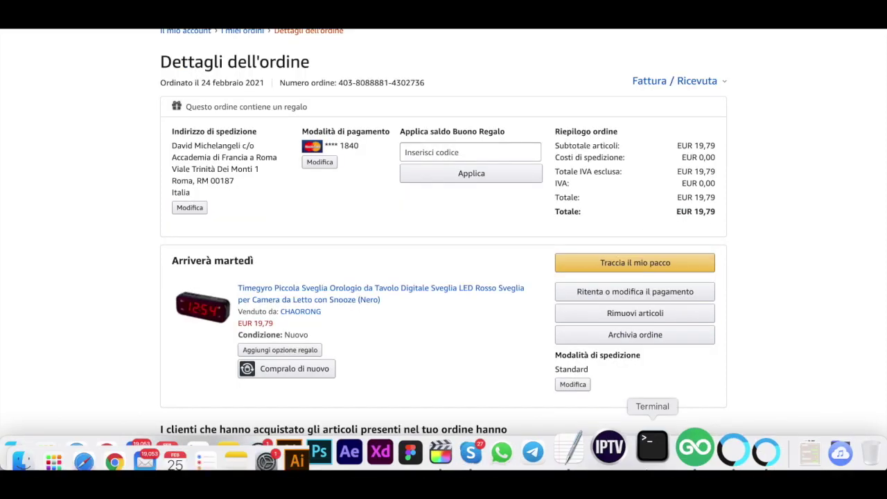